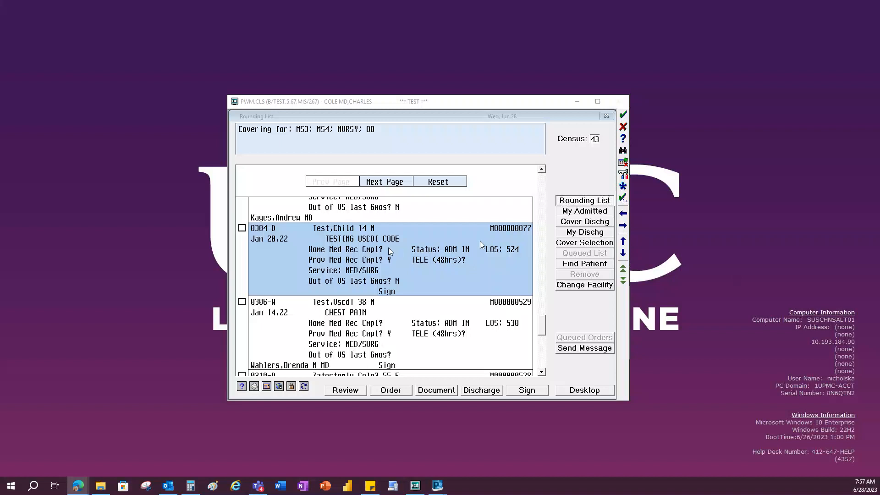
- Open the documents of the patient in 0304-D, read through the signed Consult Note, and return to the document list
left_click(436, 390)
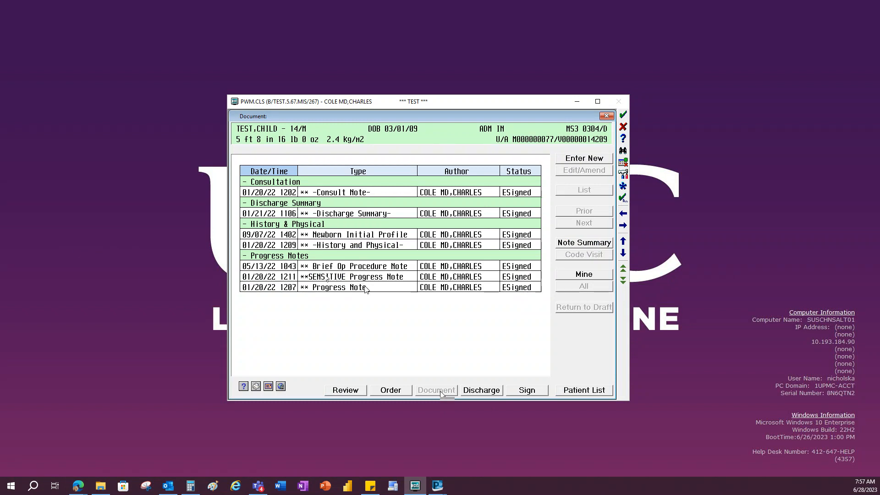
double_click(356, 196)
left_click_drag(543, 180, 550, 253)
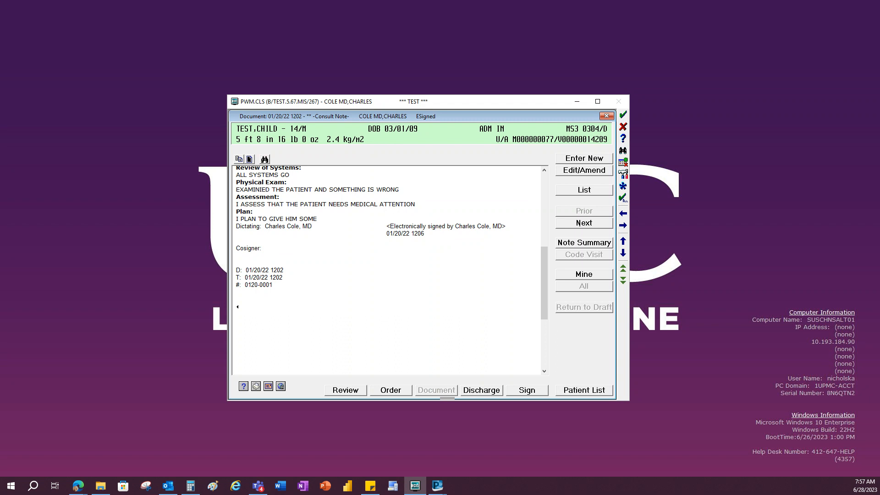
left_click(587, 191)
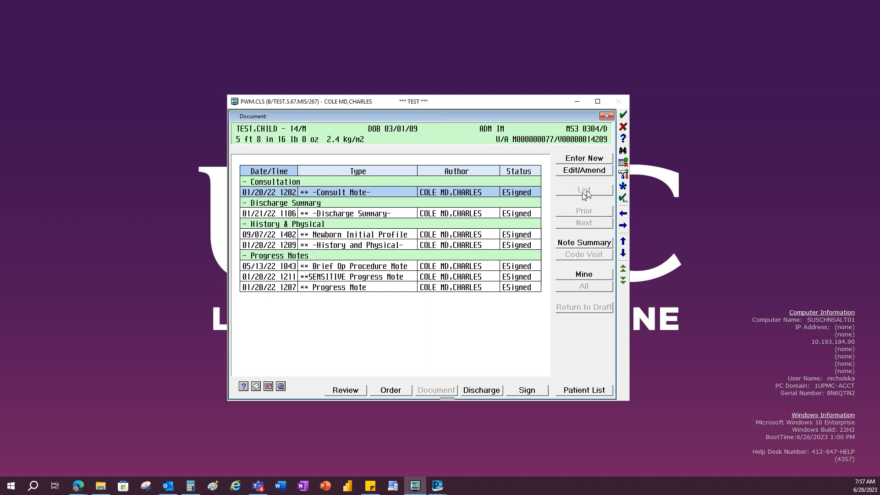
- Start a new document from the -Progress Note- template in the full template list
left_click(602, 160)
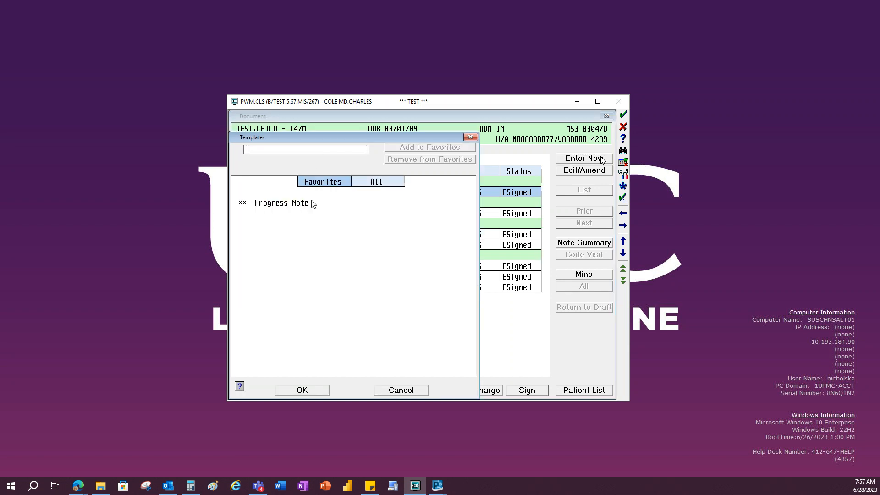
left_click(386, 183)
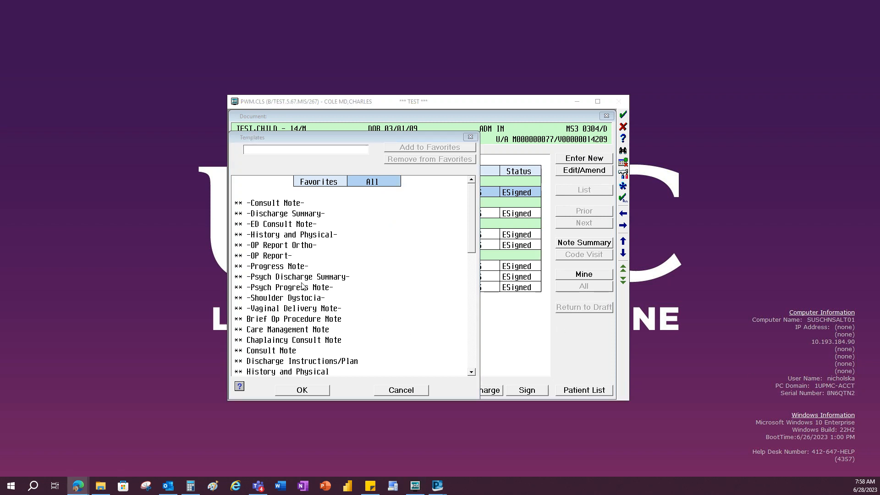
left_click(277, 266)
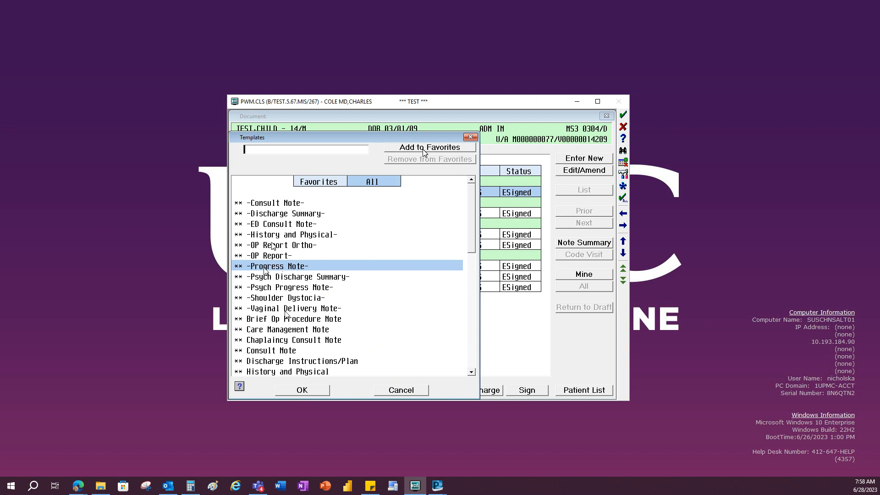
left_click(307, 389)
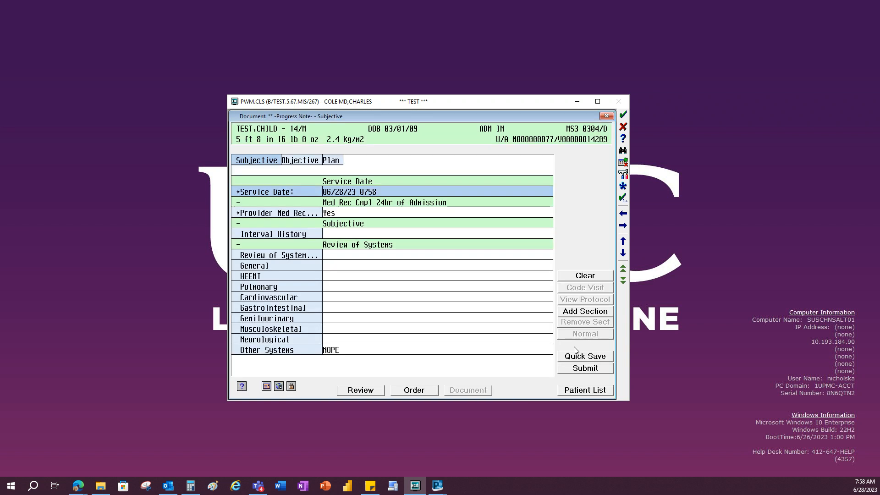
- Look over the Objective and Plan sections of the progress note, then return to the Subjective section
key("alt+Tab")
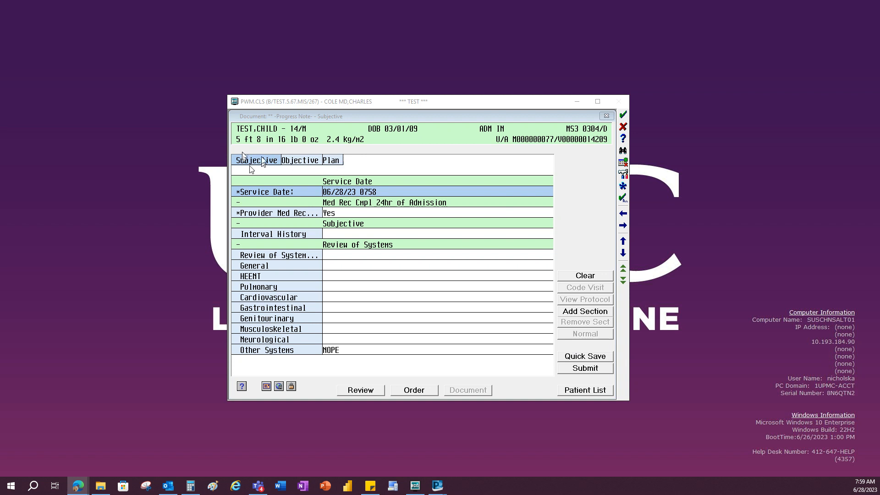
left_click(299, 160)
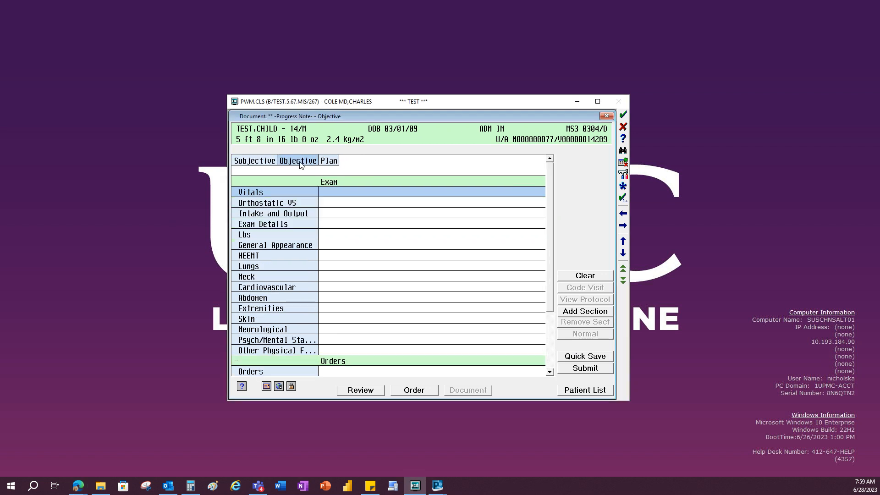
left_click(331, 161)
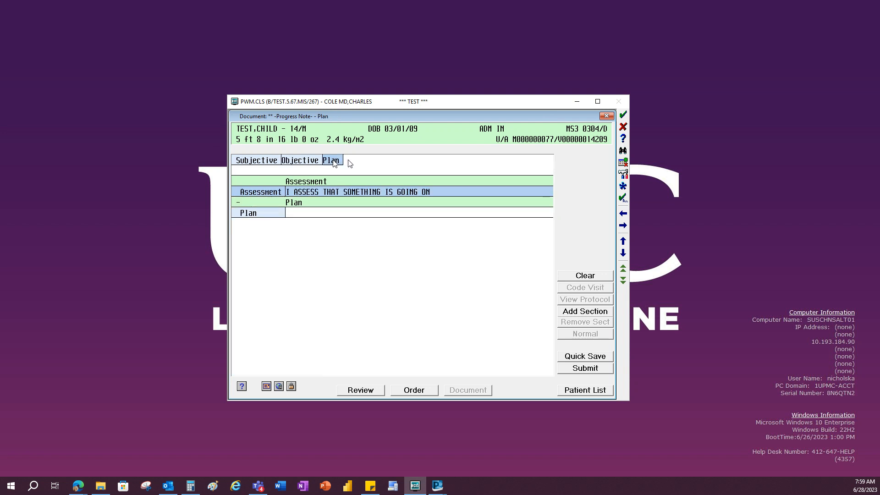
left_click(247, 161)
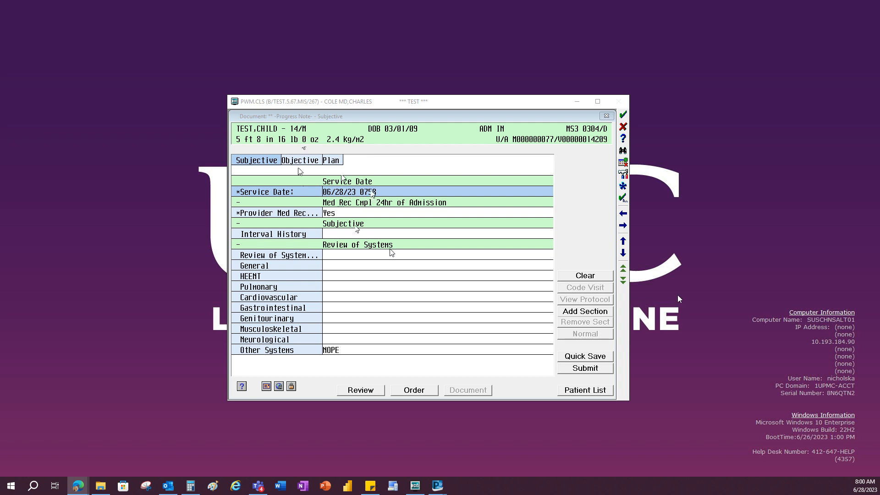
- Accept the service date 06/28/23 0758 and the Yes answer for Provider Med Rec Complete
left_click(346, 190)
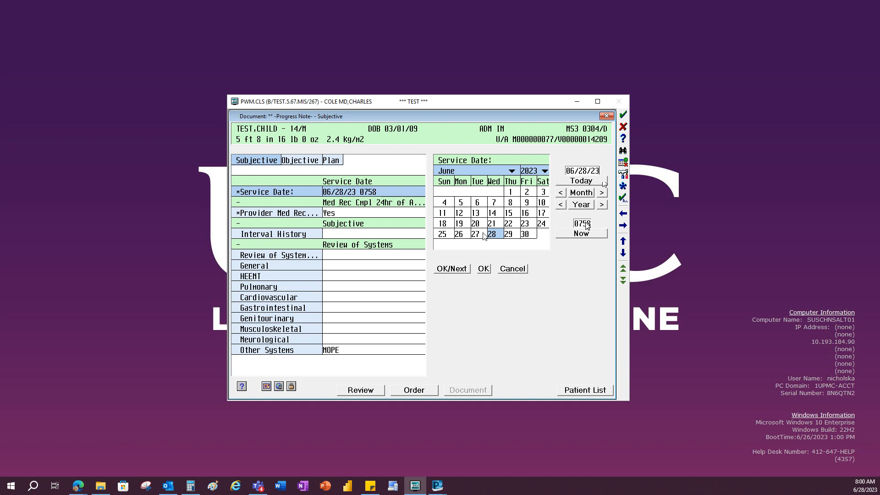
left_click(452, 269)
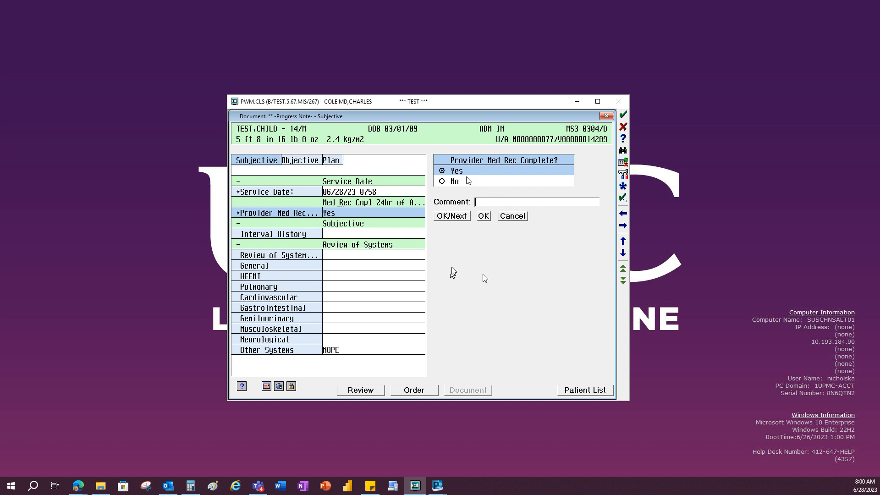
left_click(455, 217)
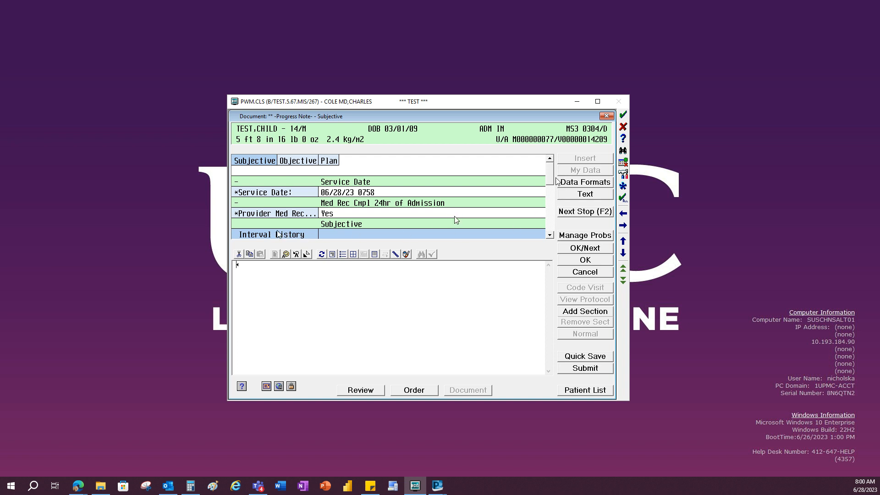
- Enter "test, test, test" as the Interval History in the Subjective section
left_click_drag(550, 176, 551, 195)
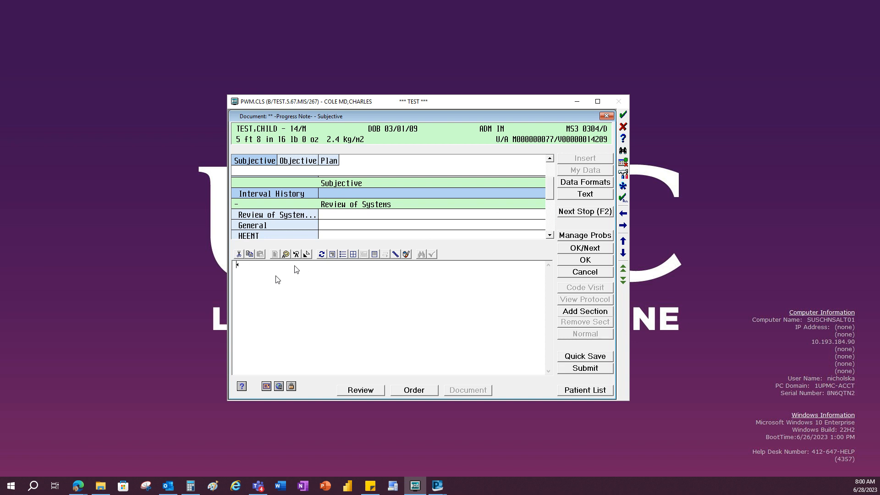
type("test, test, test")
scroll(495, 218, "down", 1)
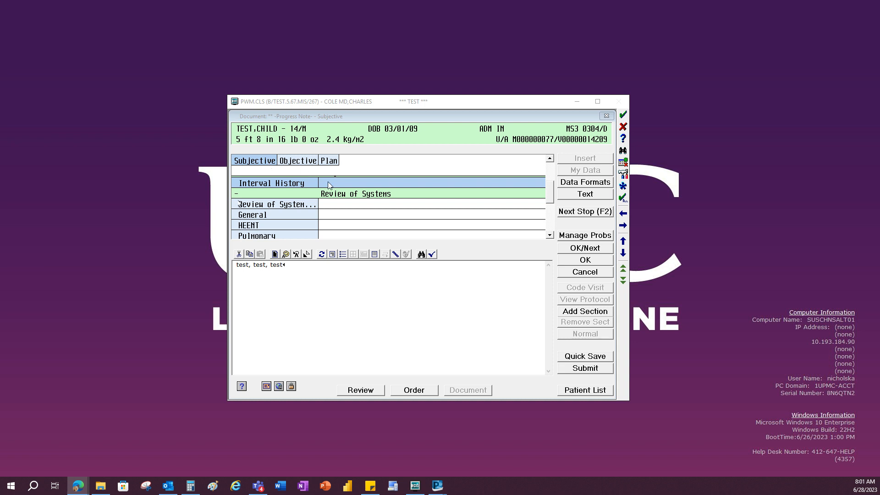
- Enter "test,test,test" as the Review of Systems text and advance past the General symptoms without marking any
left_click(286, 205)
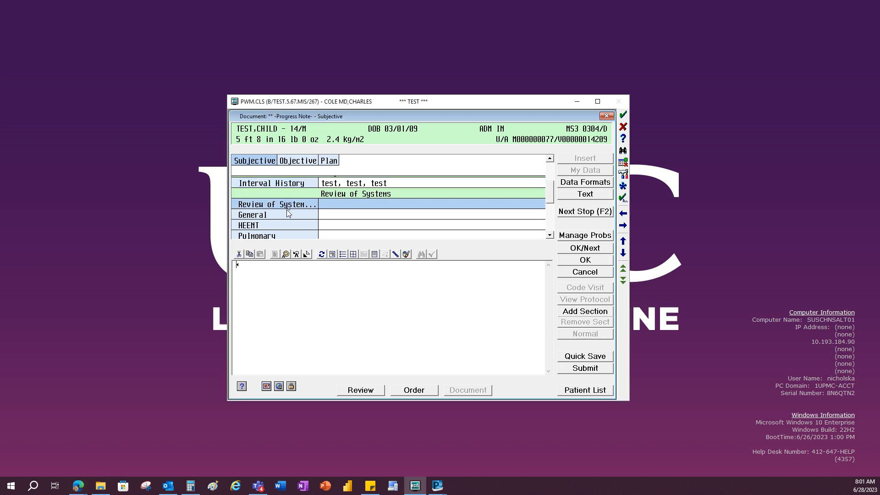
type("tst")
key("BackSpace")
key("BackSpace")
type("e")
type("est,test")
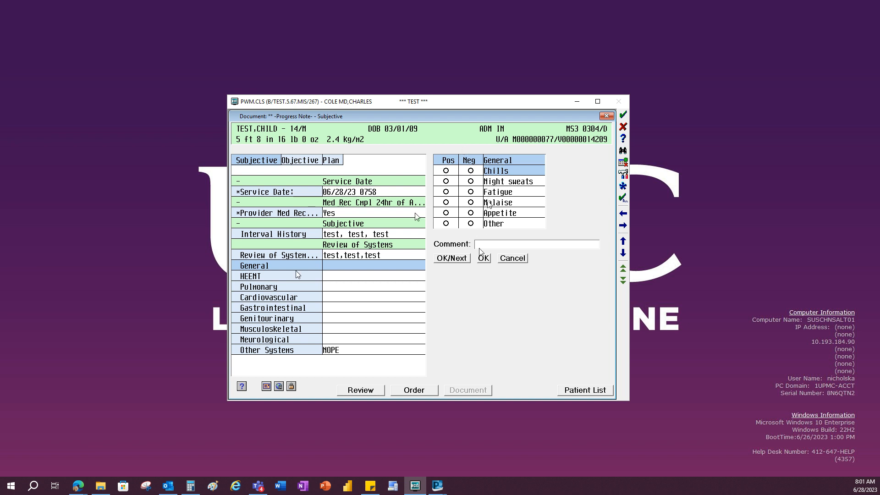
left_click(453, 258)
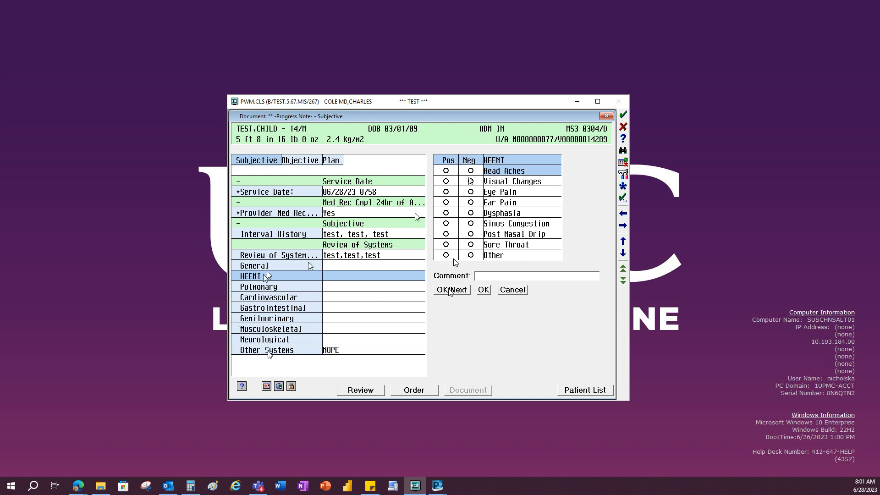
- Bring the vital signs table into the Vitals field of the Objective section and move on to Intake and Output
left_click(299, 160)
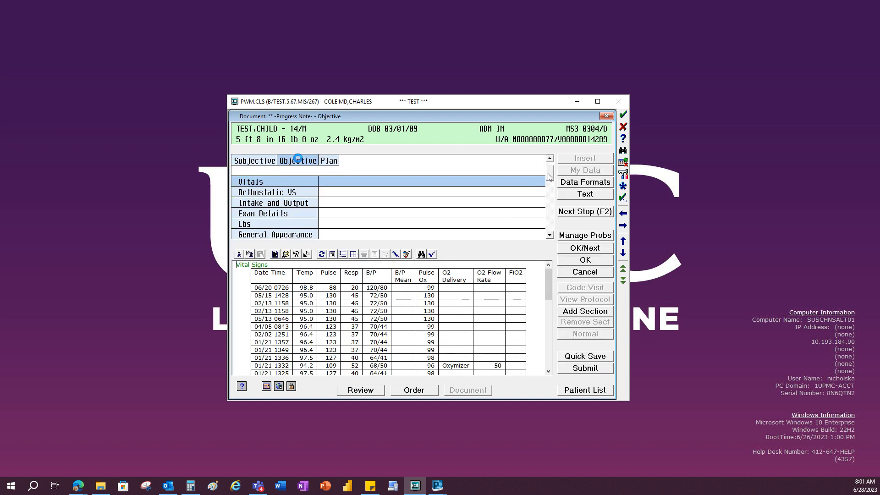
left_click(550, 159)
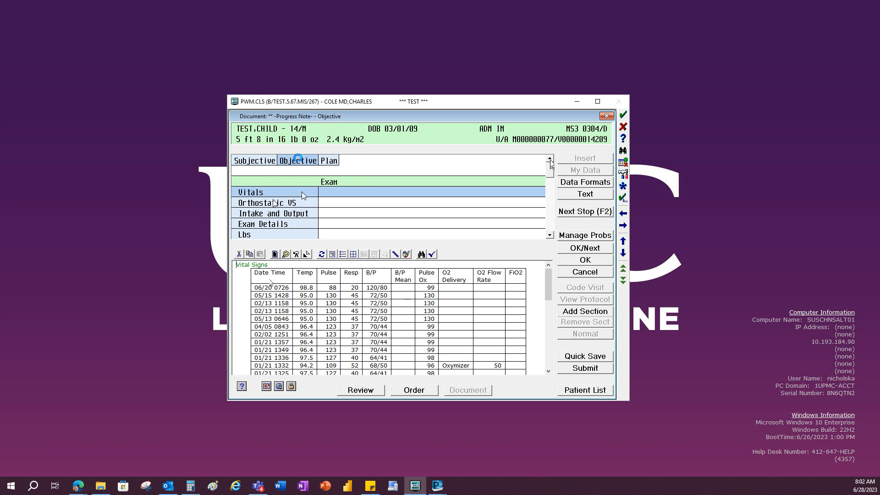
left_click(277, 213)
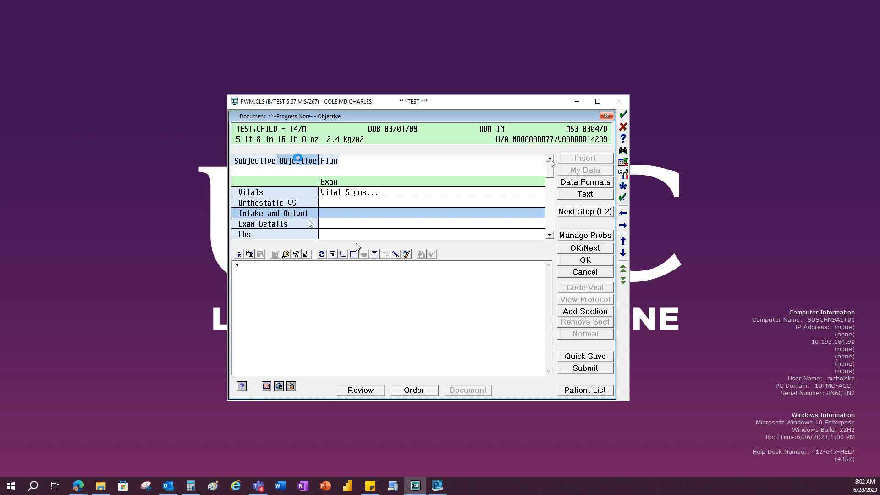
- Bring the patient's order list into the Orders field of the Objective section and look through it
left_click(549, 235)
left_click(549, 235)
left_click(549, 236)
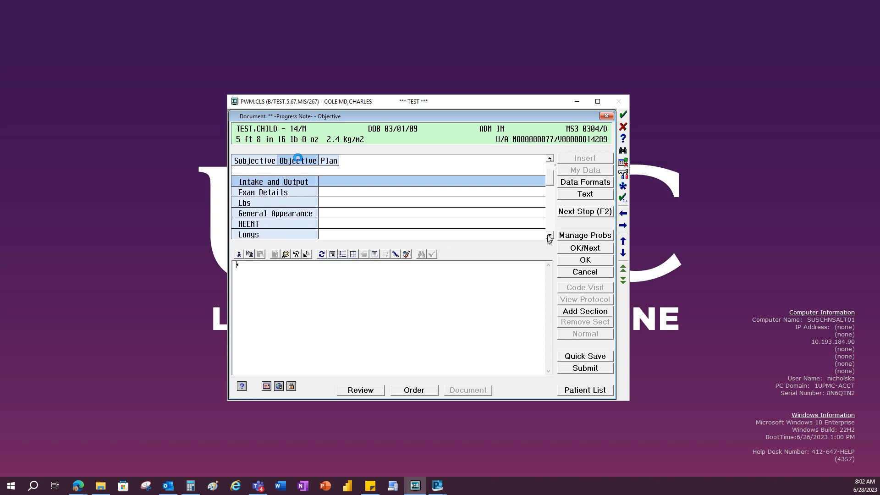
left_click(549, 235)
left_click(549, 235)
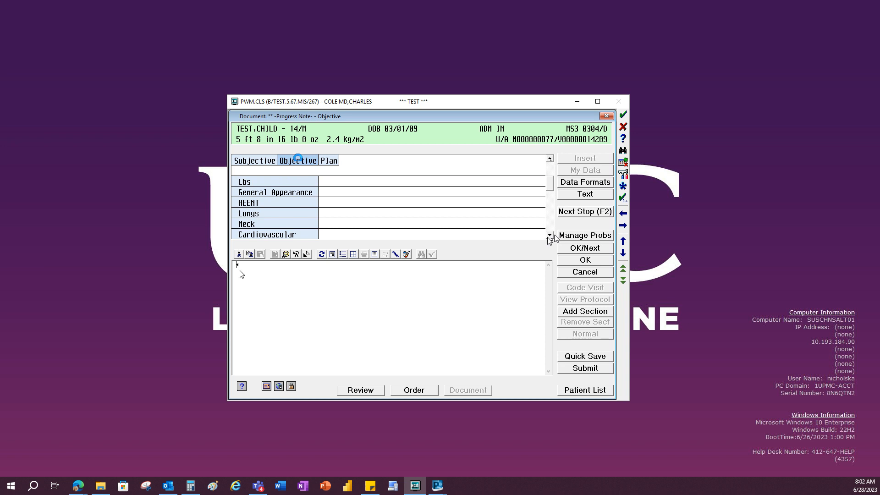
left_click(549, 235)
left_click(550, 236)
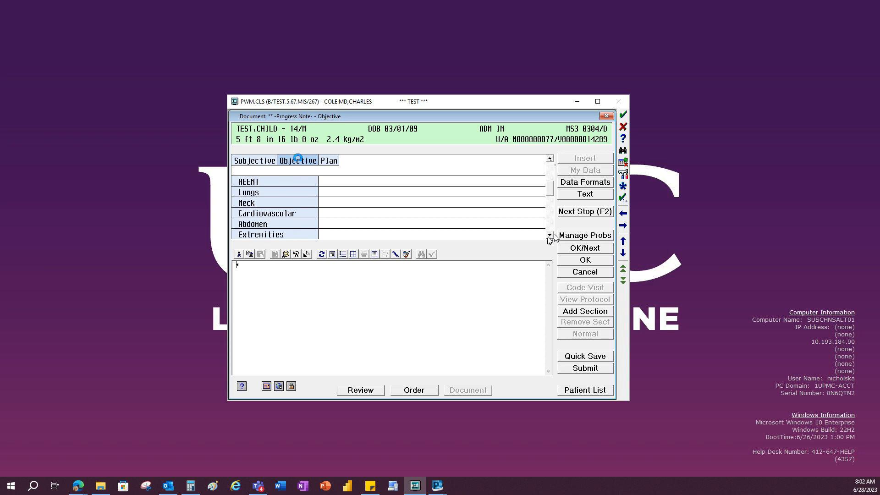
left_click(550, 235)
left_click(550, 235)
left_click(550, 235)
left_click(550, 235)
left_click(550, 235)
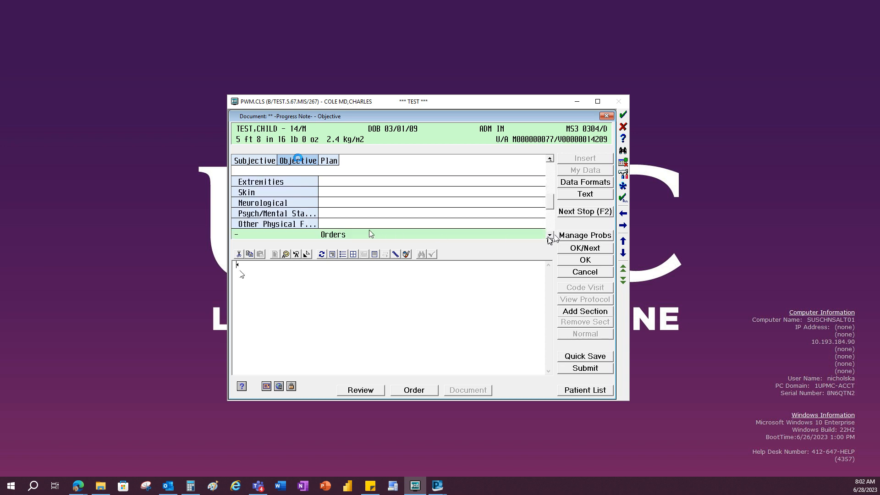
left_click(550, 235)
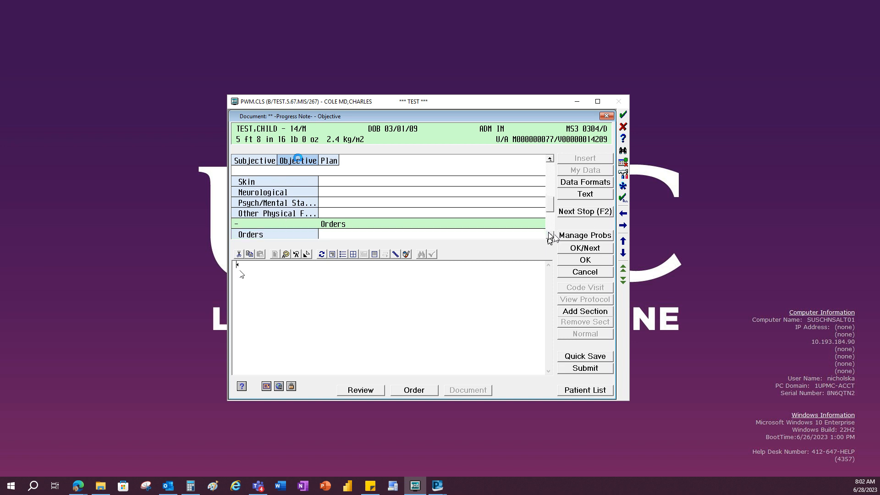
left_click(550, 235)
left_click(550, 235)
left_click(550, 235)
left_click(550, 235)
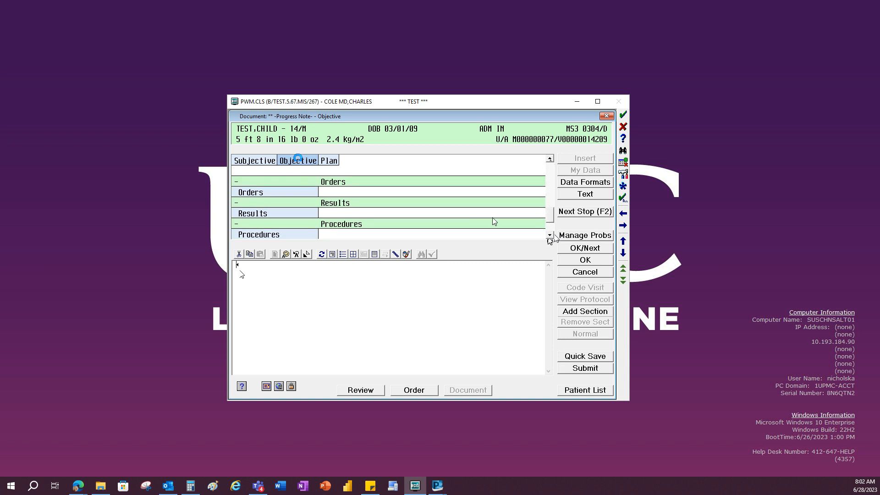
left_click(284, 194)
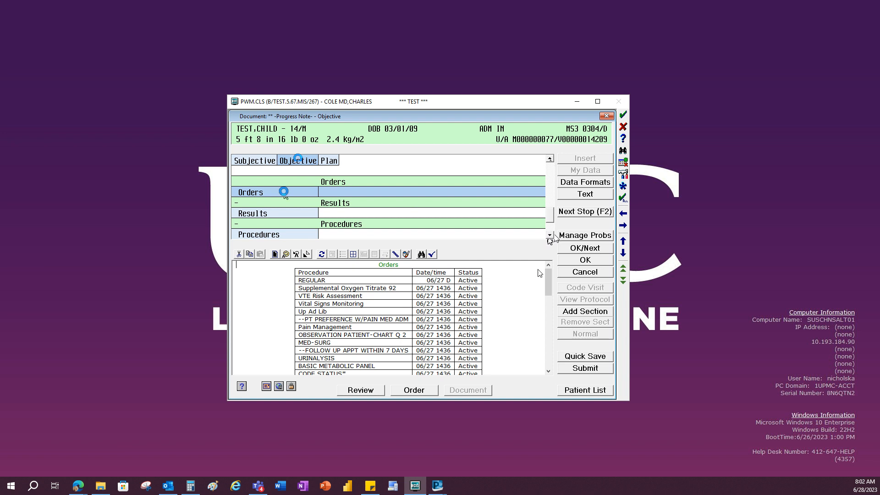
left_click_drag(548, 276, 549, 297)
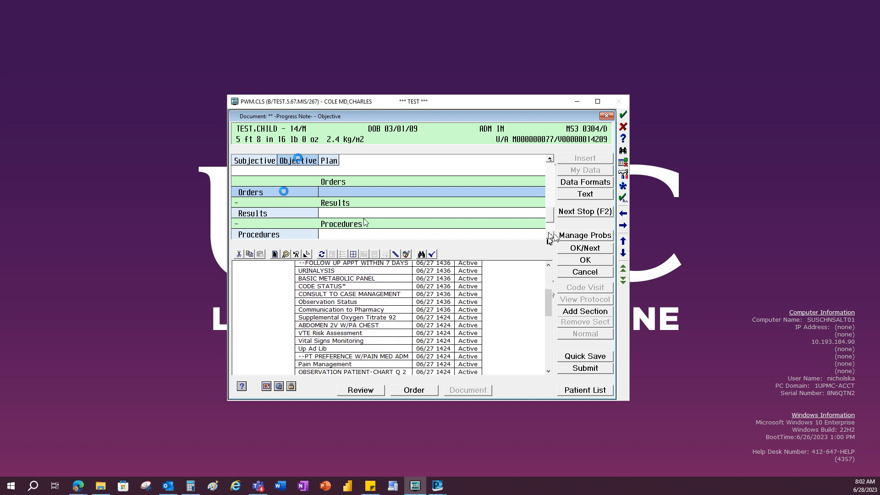
- Leave Results empty, bring the order list into the Procedures field, and load the current medications into the Medications field
left_click(302, 212)
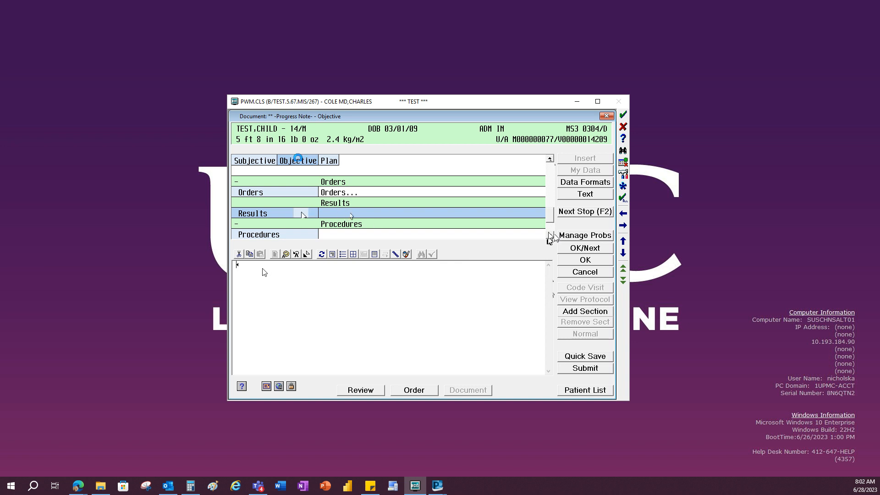
left_click(550, 236)
left_click(550, 235)
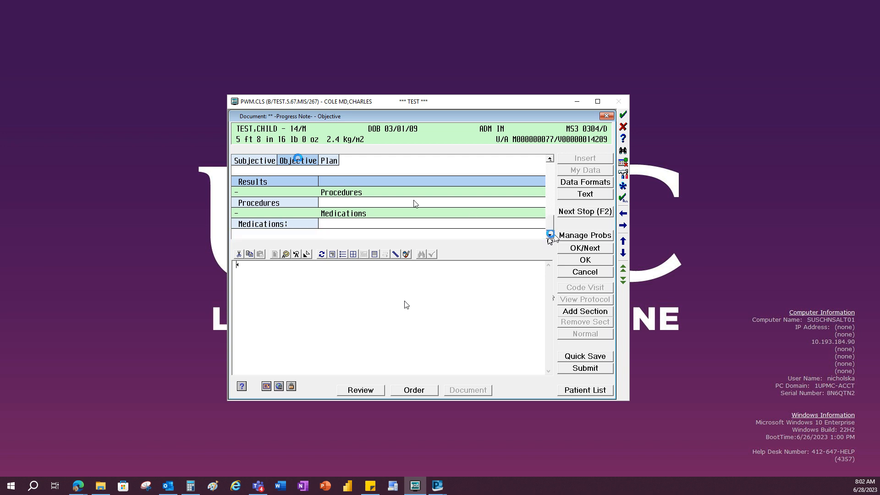
left_click(290, 203)
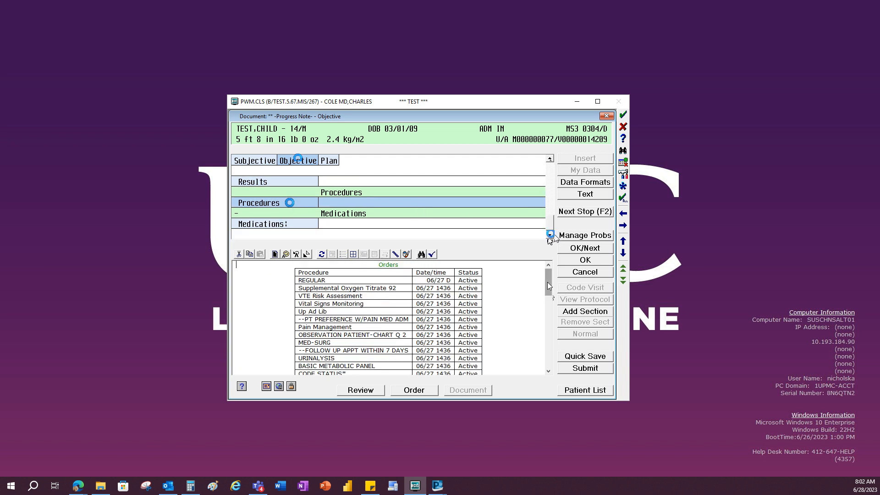
left_click_drag(548, 282, 550, 347)
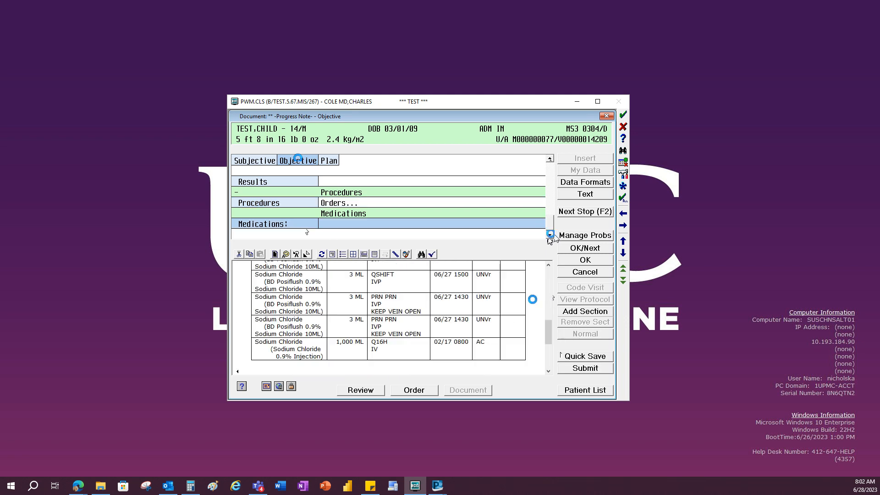
mouse_move(545, 292)
left_mouse_down()
mouse_move(558, 341)
mouse_move(553, 280)
left_mouse_up()
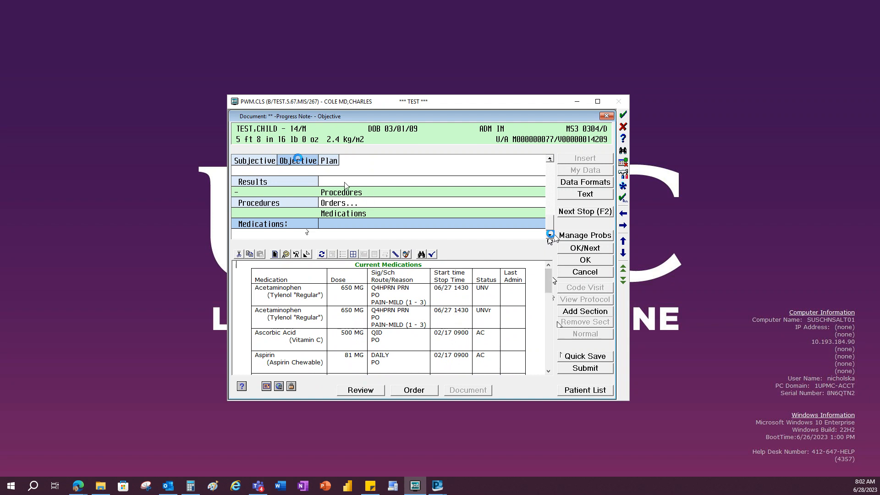
- Go to the Plan field in the note's Plan section and look through the available data formats without inserting any
left_click(334, 161)
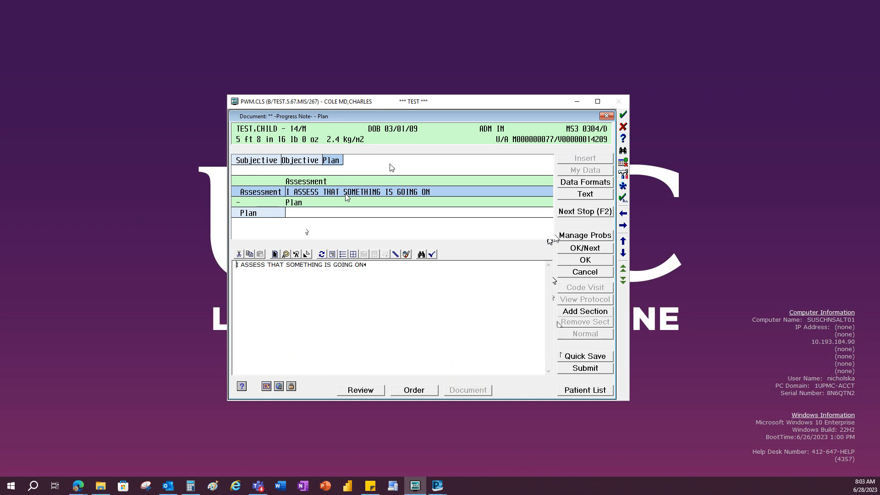
left_click(238, 214)
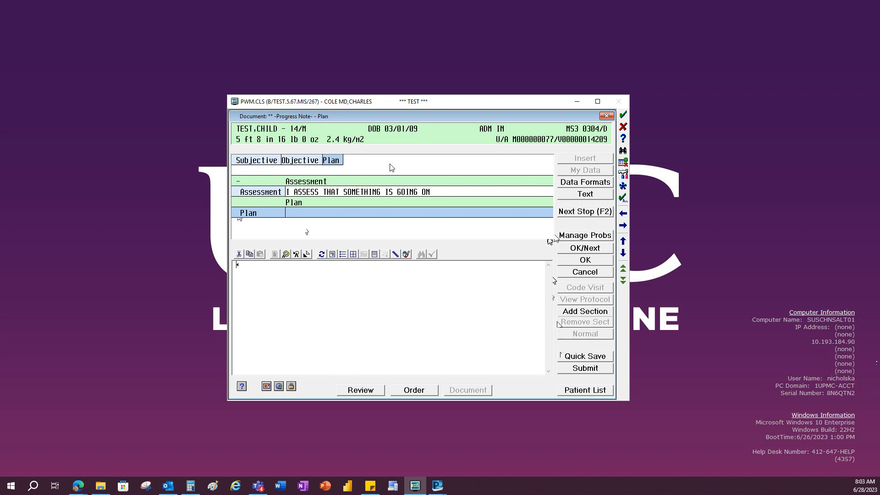
key("alt+Tab")
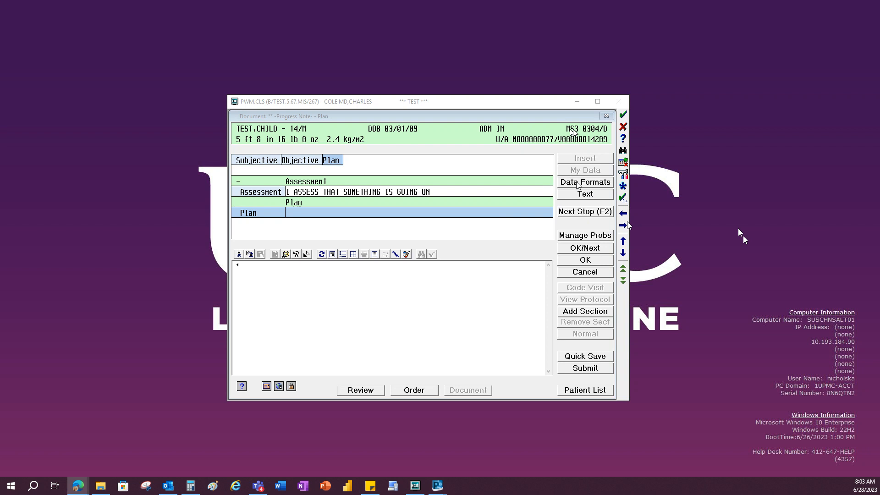
left_click(592, 186)
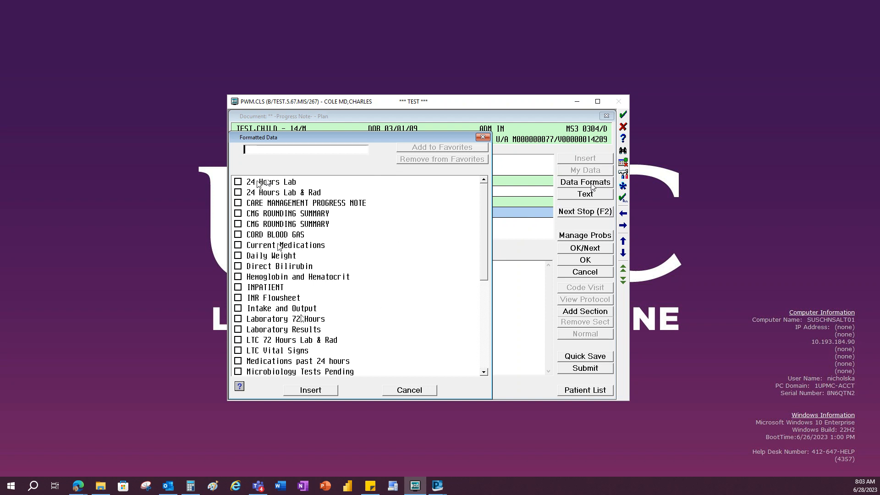
scroll(483, 221, "down", 5)
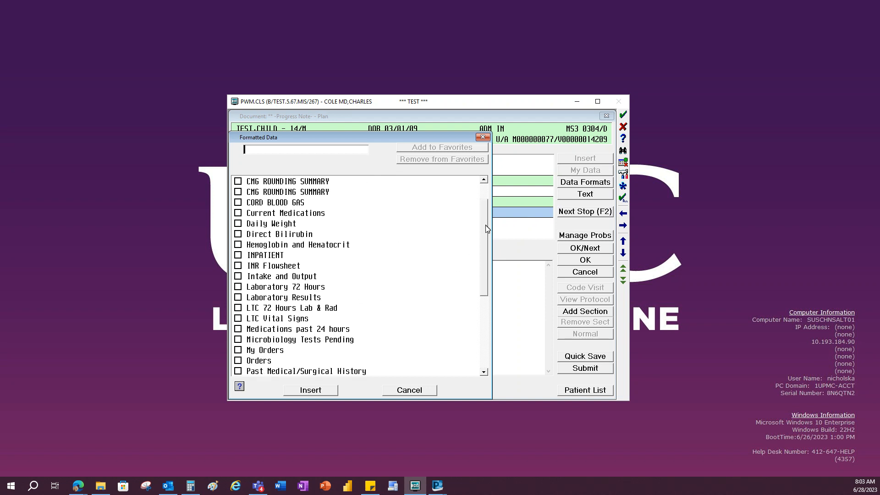
scroll(486, 234, "up", 5)
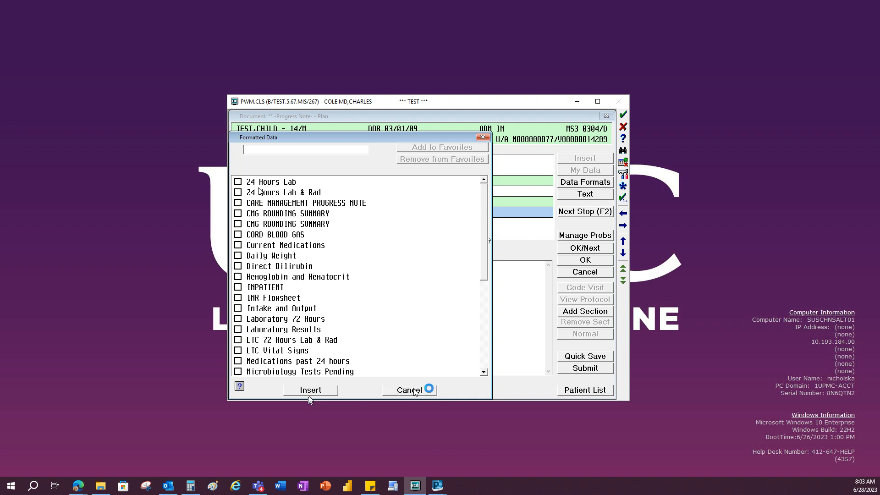
left_click(428, 390)
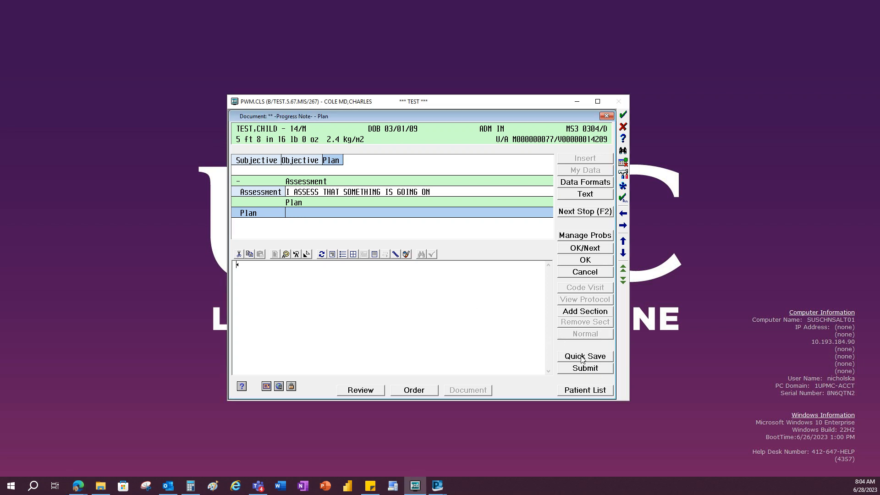
- Quick-save the progress note, reopen the 06/28/23 0758 draft for editing and go through its sections to Plan
left_click(595, 356)
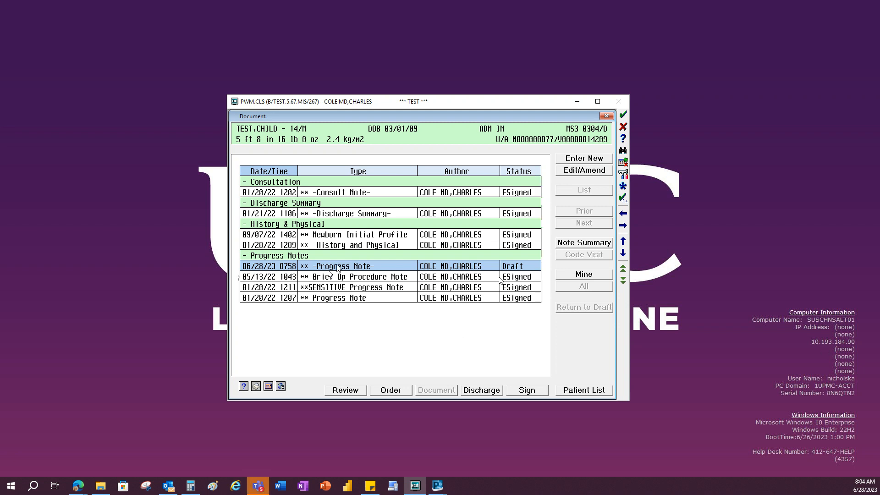
double_click(338, 267)
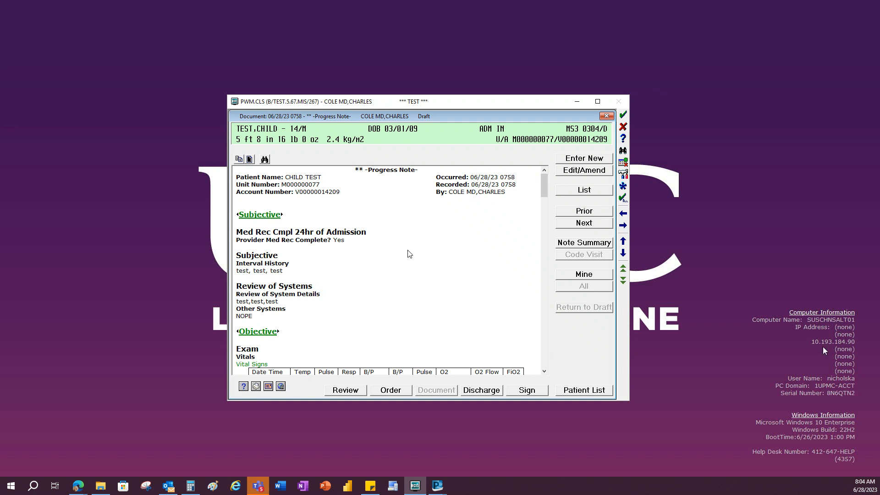
left_click(585, 171)
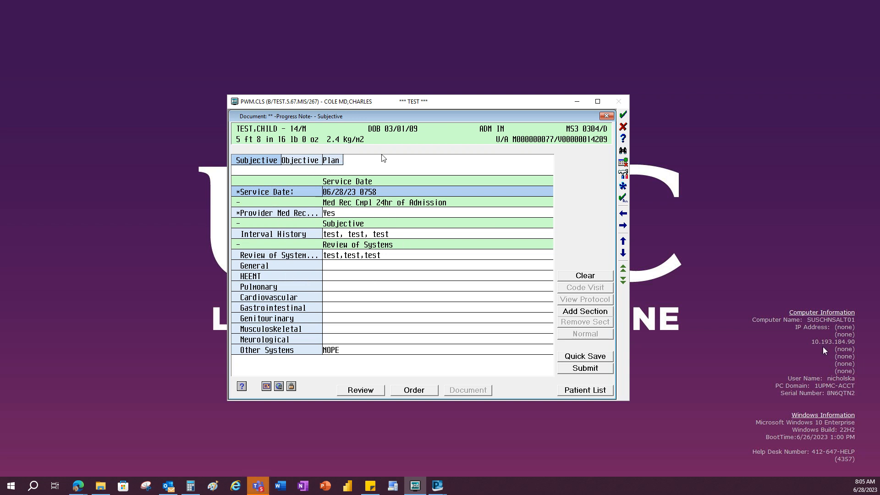
left_click(292, 164)
left_click(329, 161)
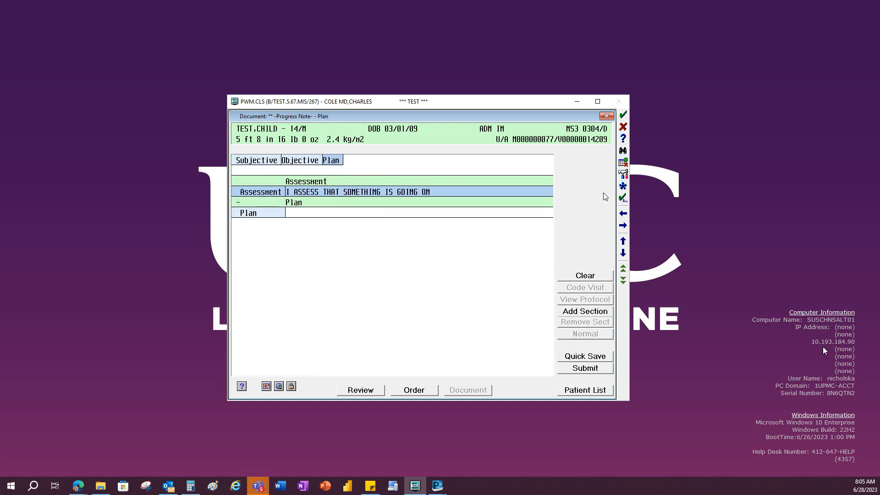
- Submit the progress note, review its preview down to the Medications, and sign it with the electronic signature PIN
left_click(580, 371)
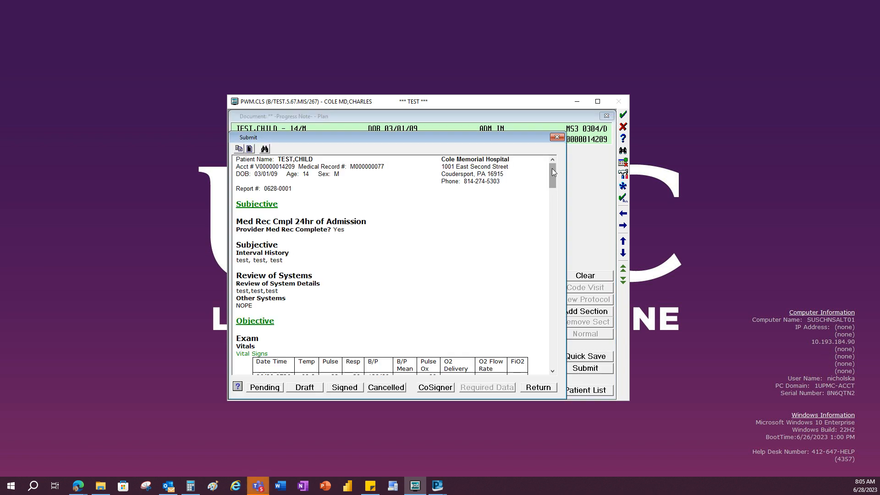
left_click_drag(553, 172, 564, 282)
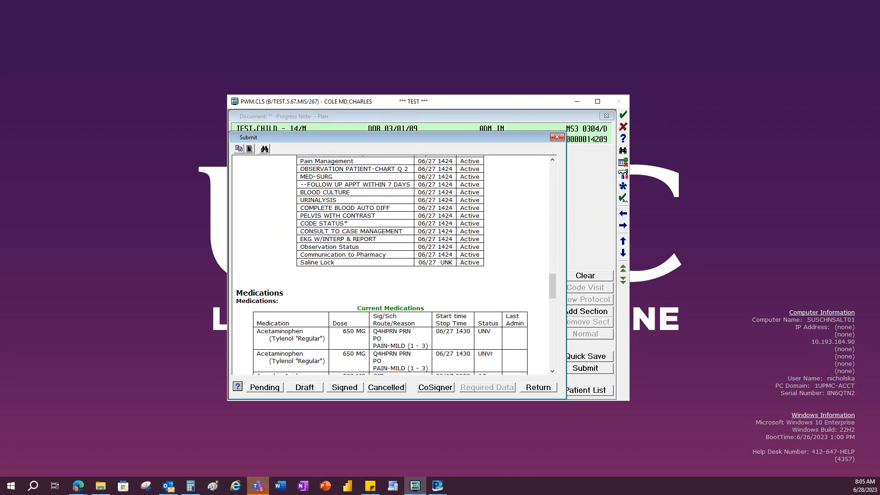
key("alt+Tab")
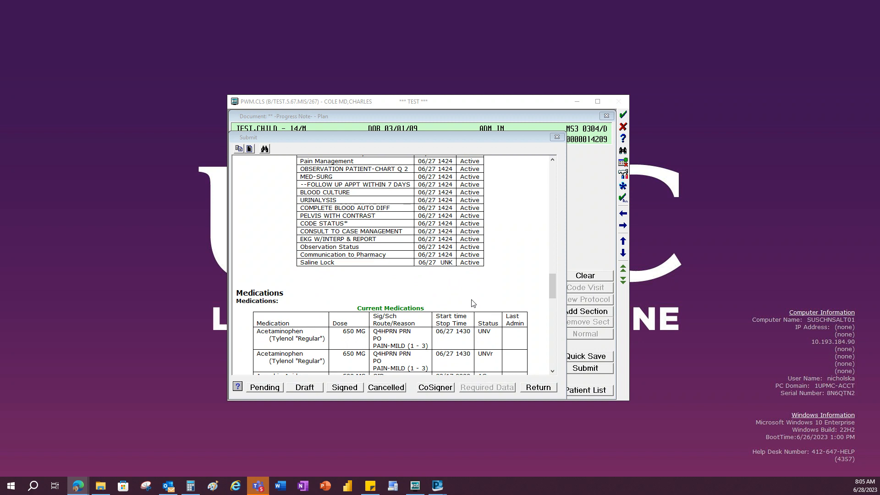
left_click(347, 389)
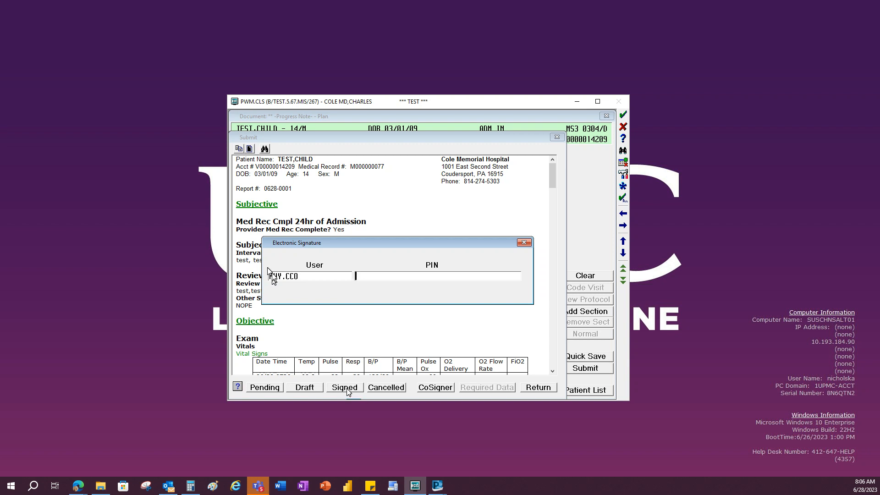
type("****")
key("Return")
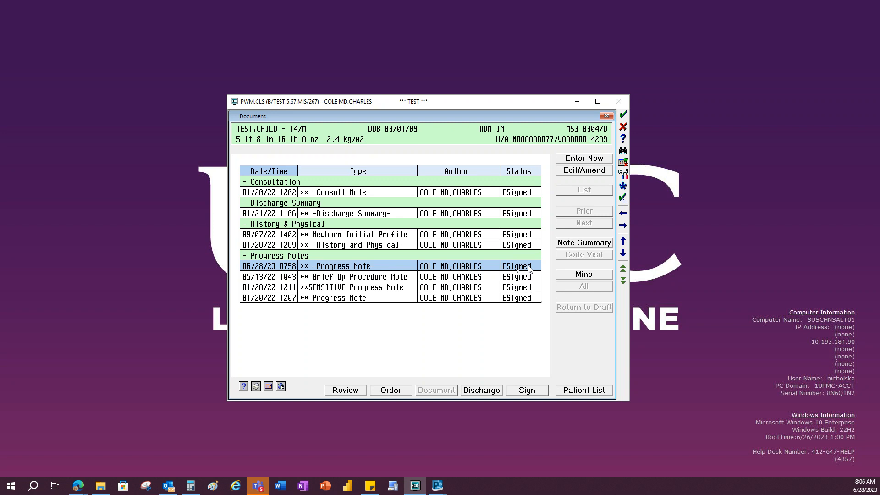
- Amend the signed 06/28/23 progress note with the addendum "test test test" and submit it with the electronic signature PIN
key("alt+Tab")
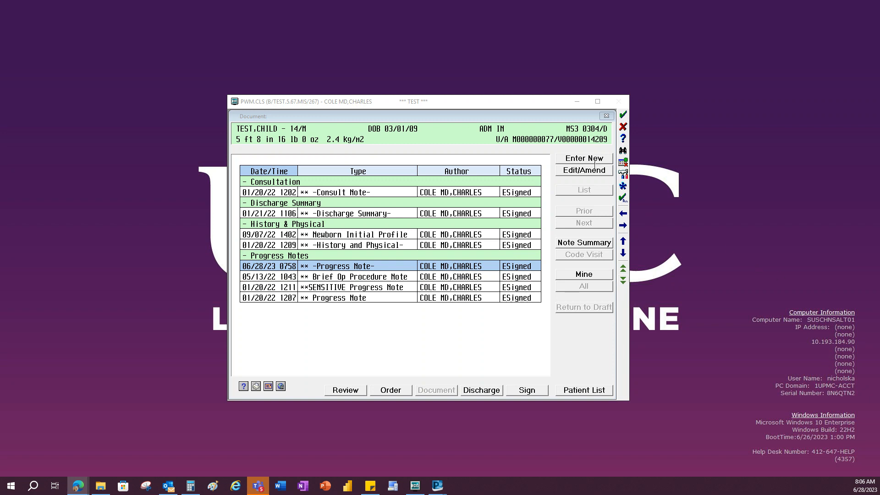
left_click(576, 172)
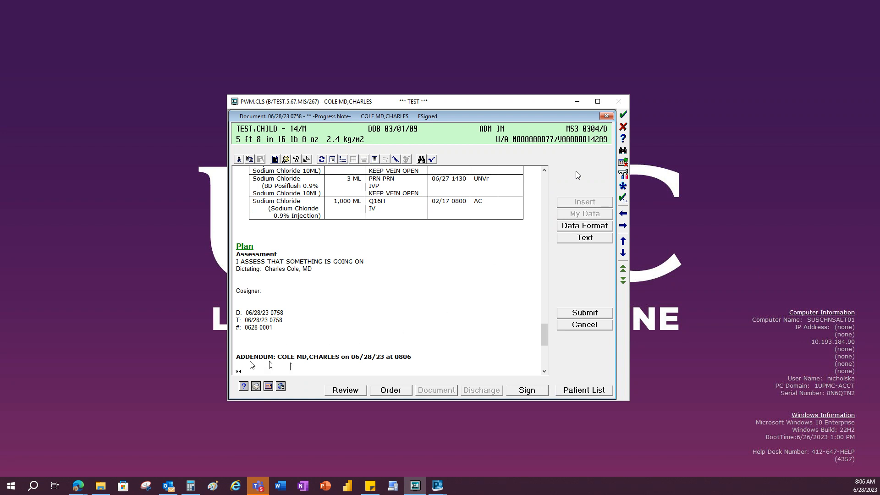
type("test test test")
left_click(584, 315)
type("**")
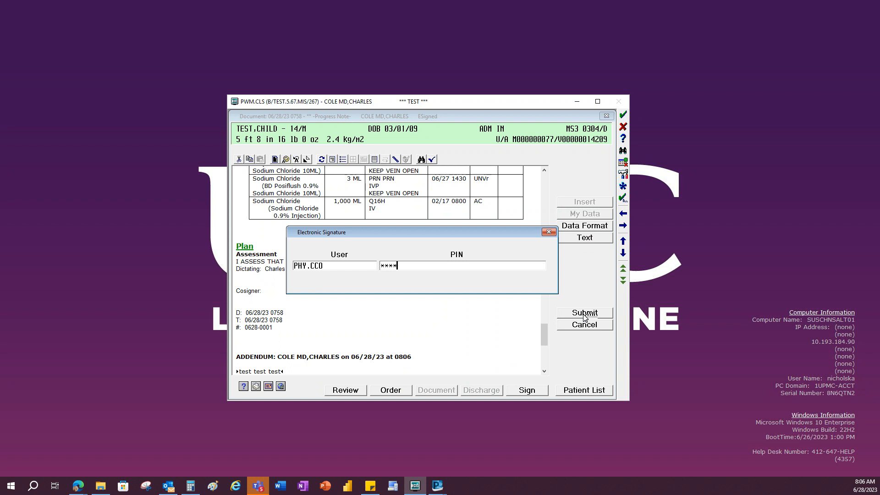
key("Return")
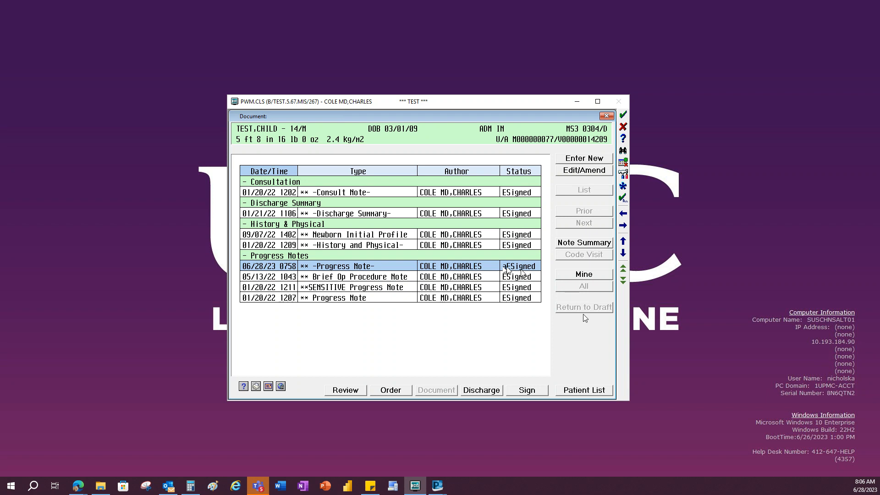
- Open the amended 06/28/23 progress note and examine the addendum at its end
double_click(377, 268)
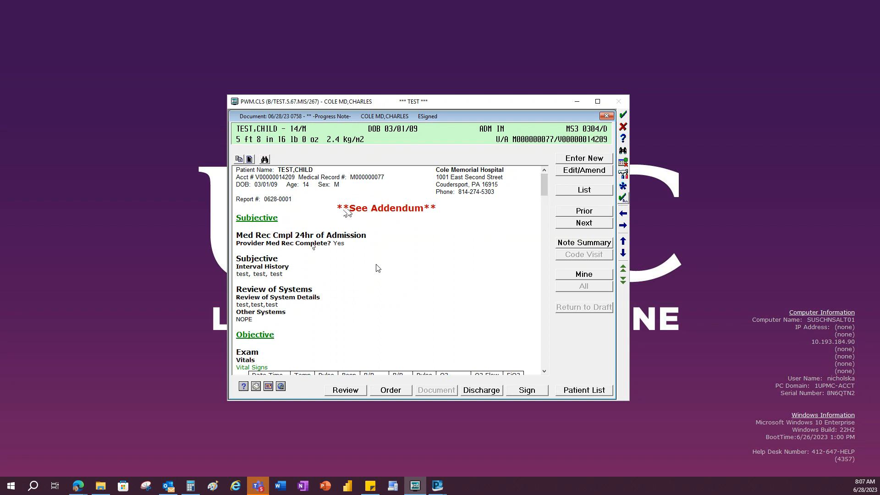
key("alt+Tab")
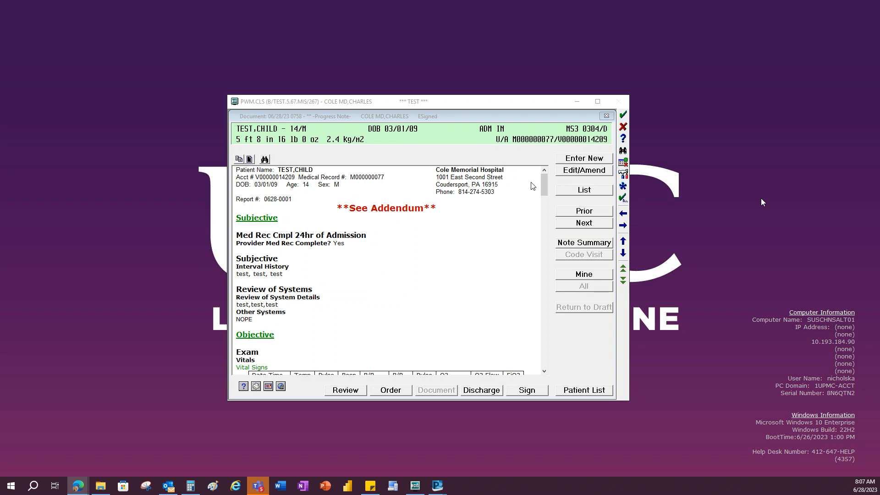
left_click_drag(546, 183, 546, 349)
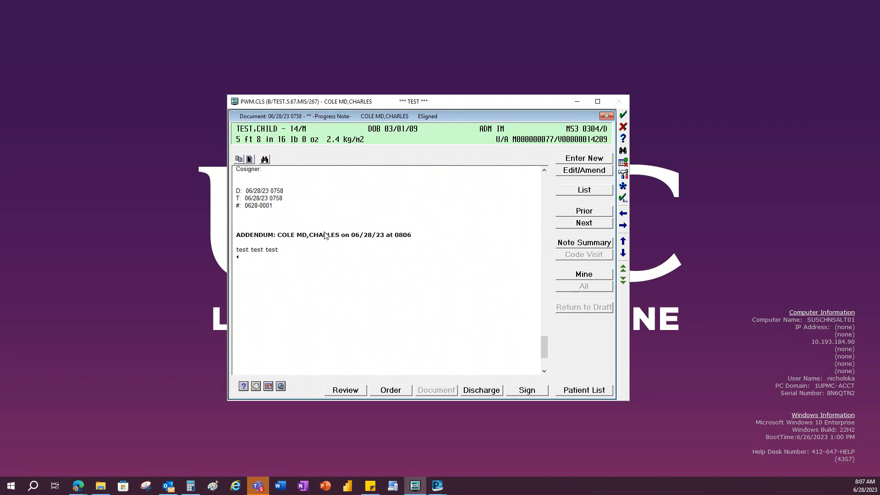